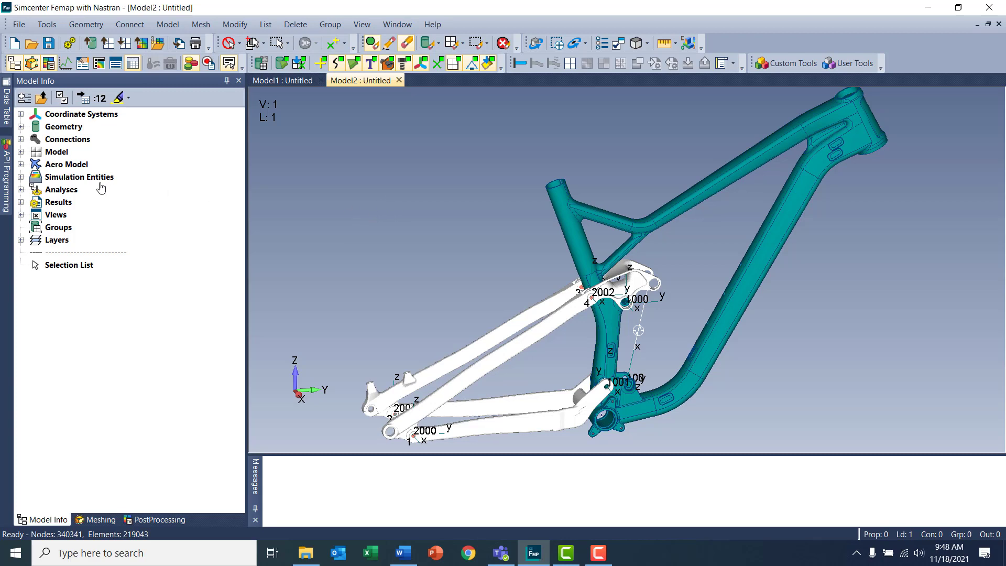
Open the kinematic joint definition for the bike frame model, review the available joint types, and list the existing kinematic joints
click(21, 177)
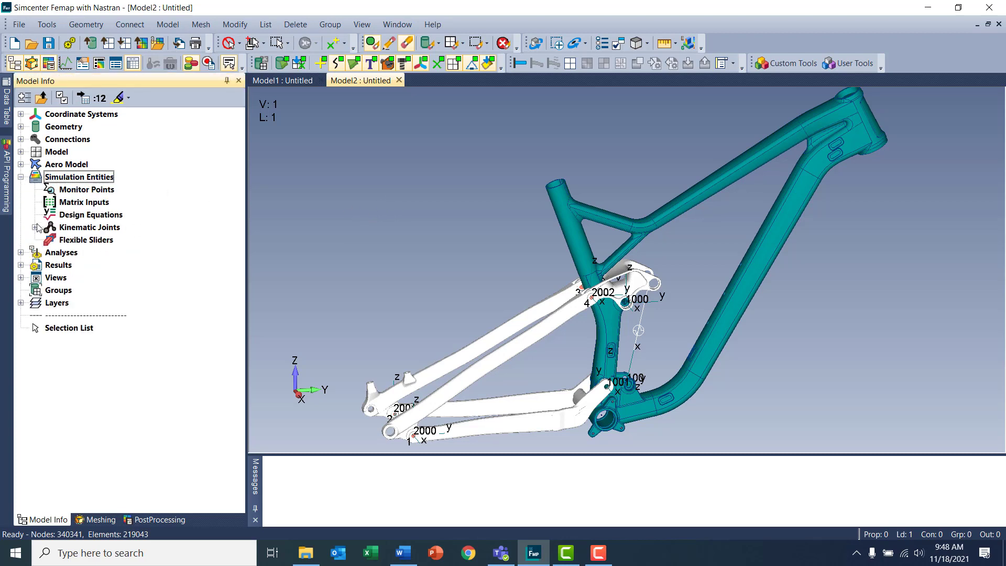
right_click(82, 229)
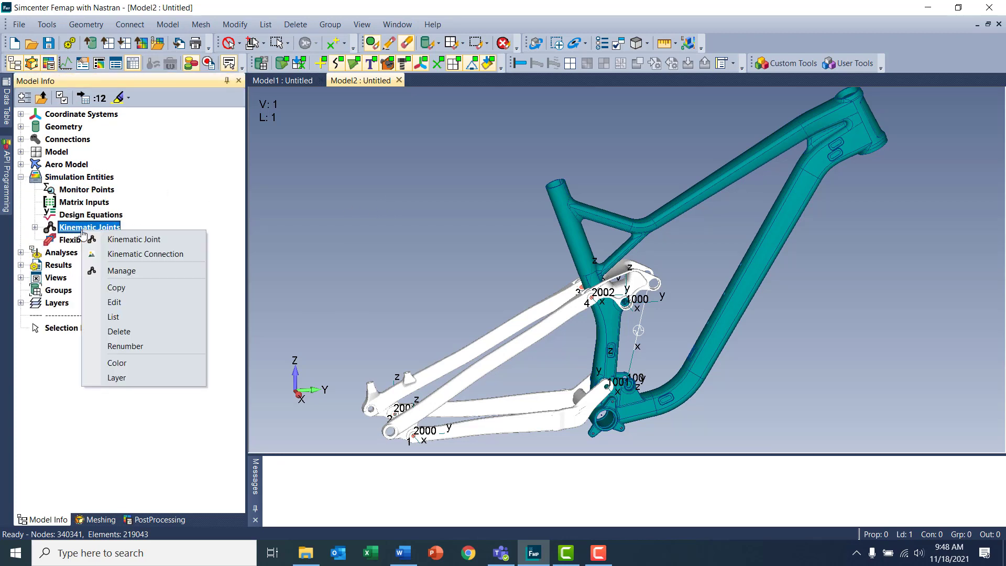
click(175, 241)
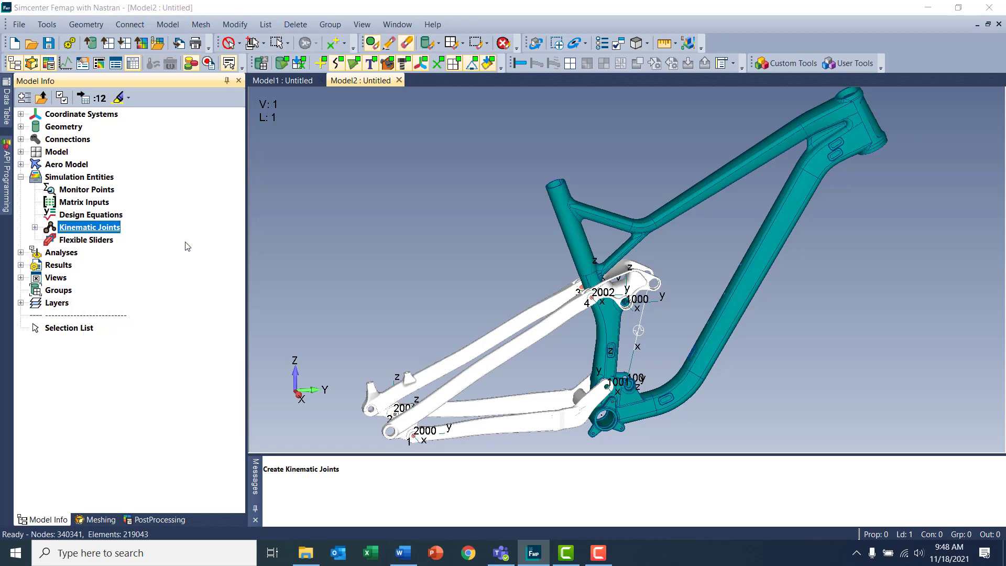
click(483, 463)
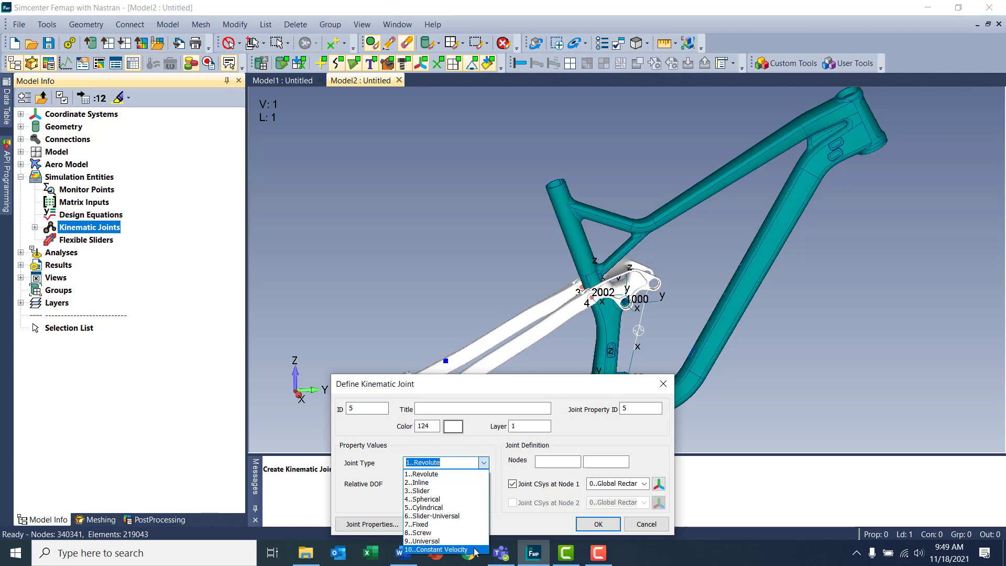
click(600, 397)
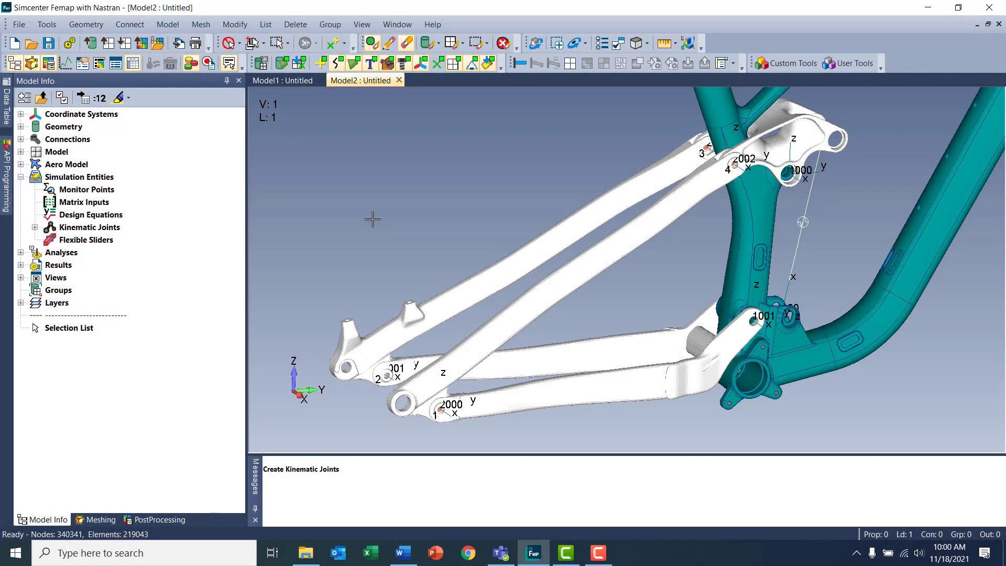
click(35, 227)
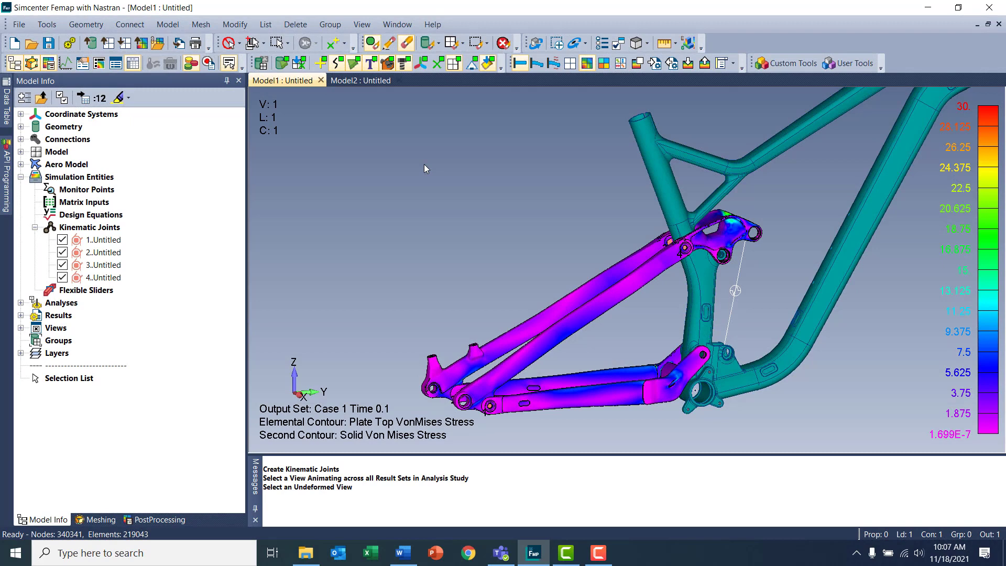
Animate the results of the Simcenter Nastran Multi-Step NL KIN Analysis Set
click(21, 316)
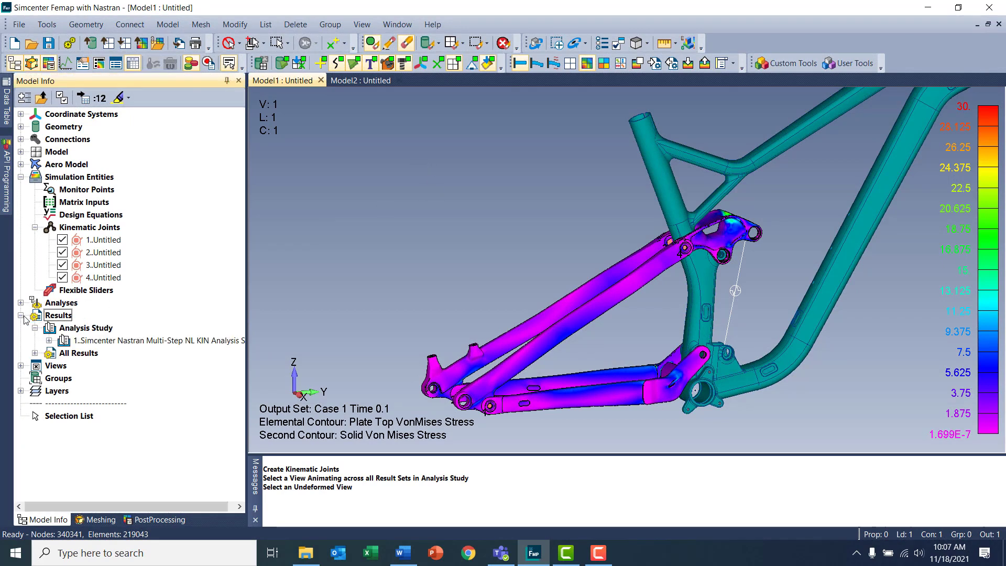
right_click(103, 344)
click(152, 460)
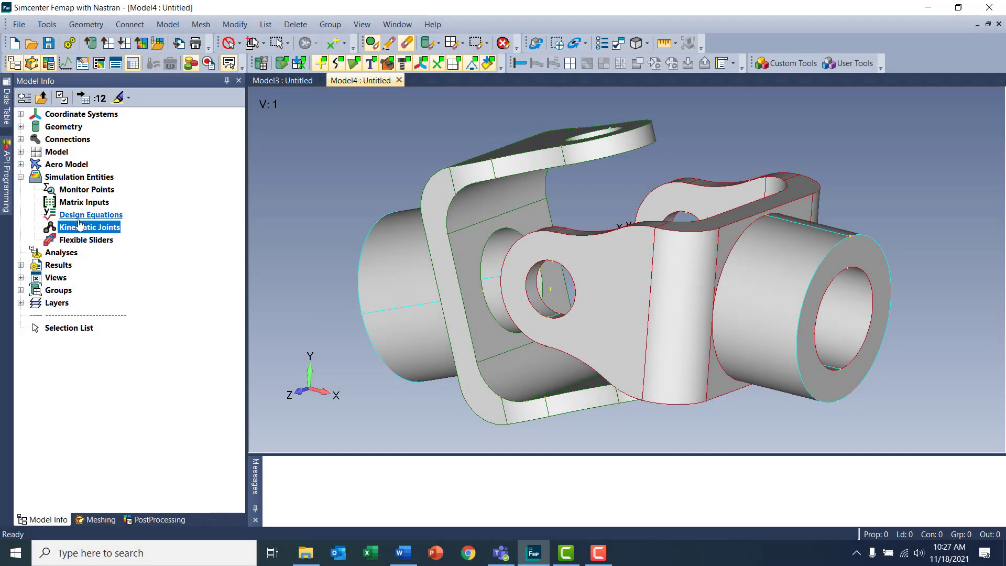
Define a revolute joint connection with To Ground as reference and the annular end face of the red-edged yoke's shaft as motion attachment
right_click(79, 226)
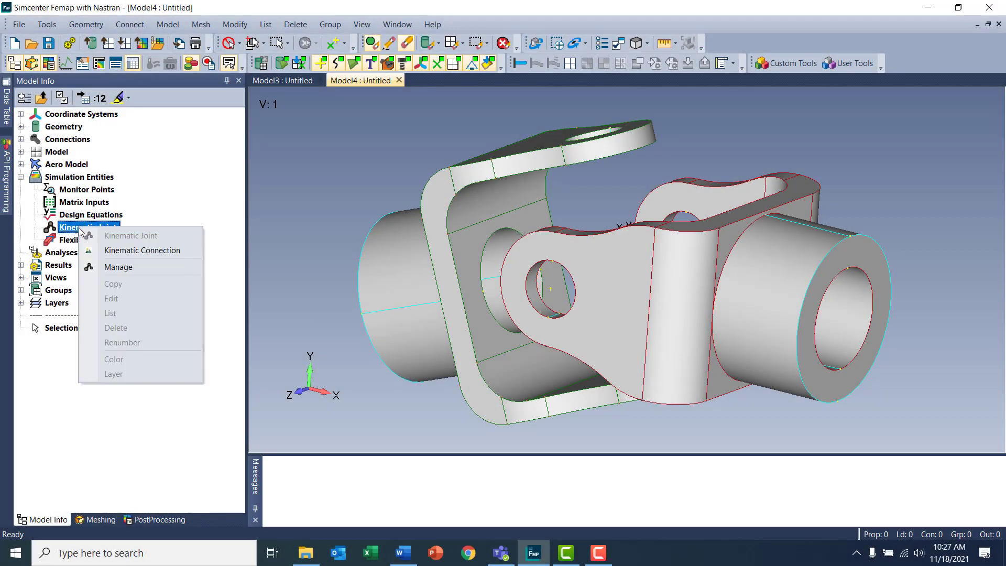
click(193, 253)
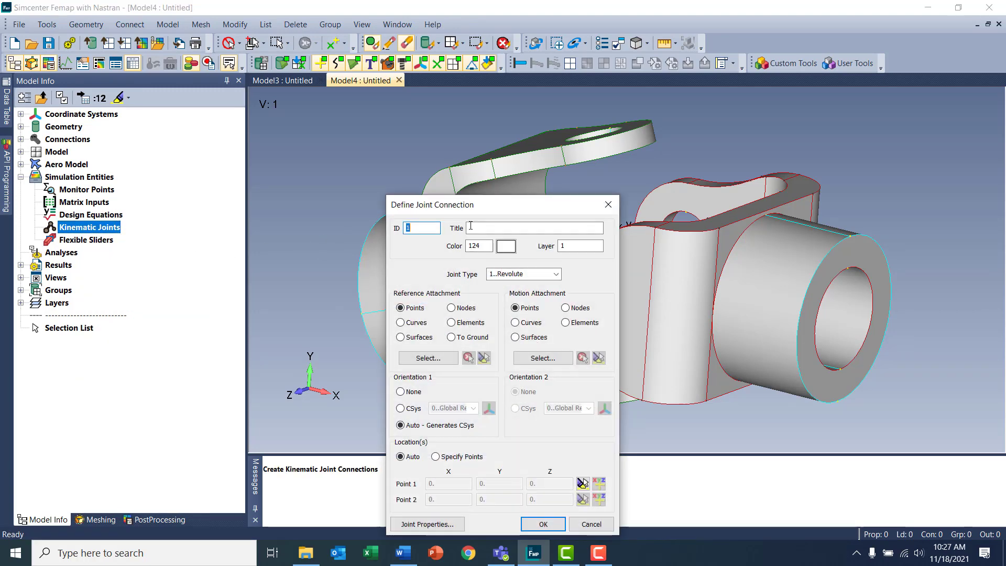
drag(438, 168, 383, 120)
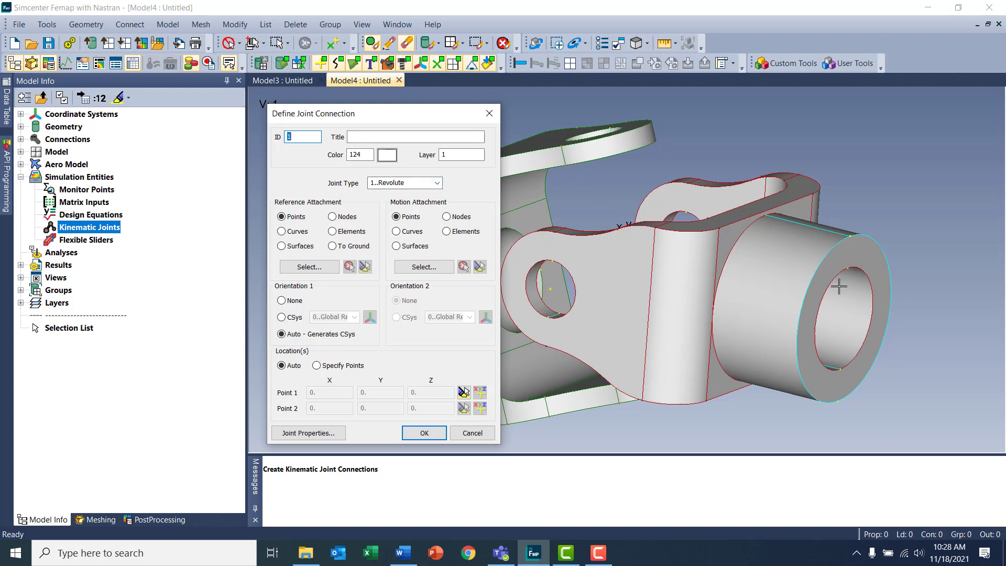
click(351, 247)
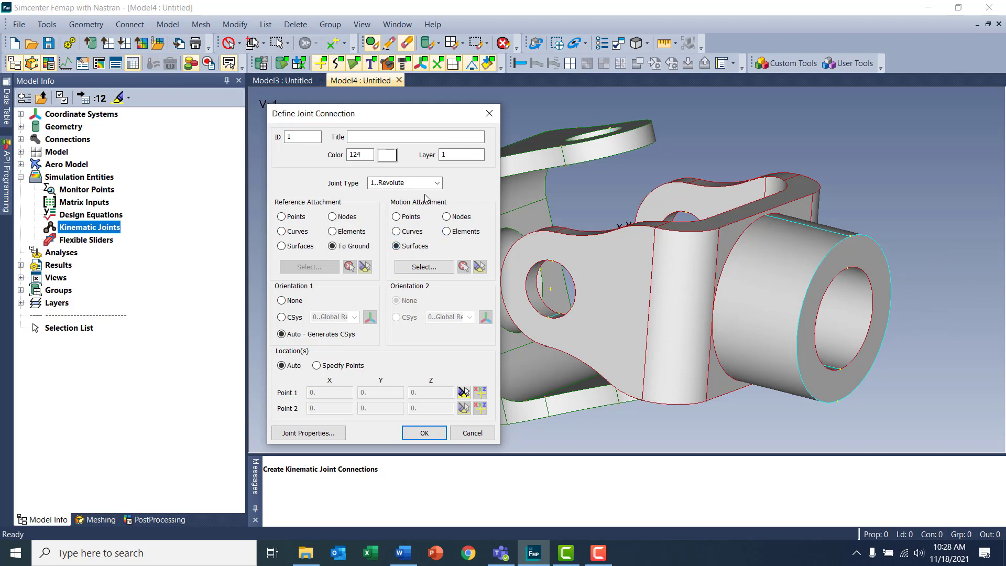
click(442, 270)
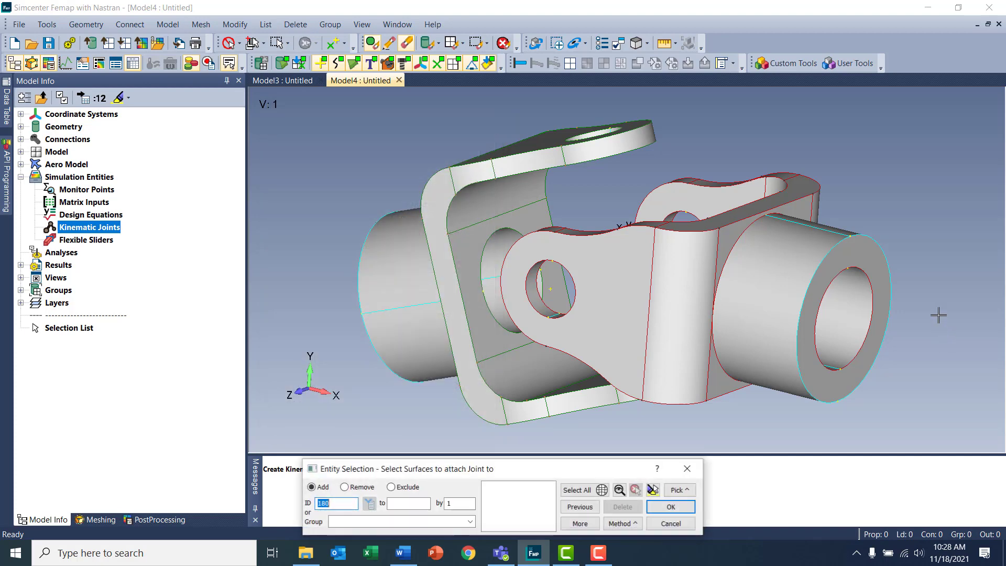
double_click(808, 288)
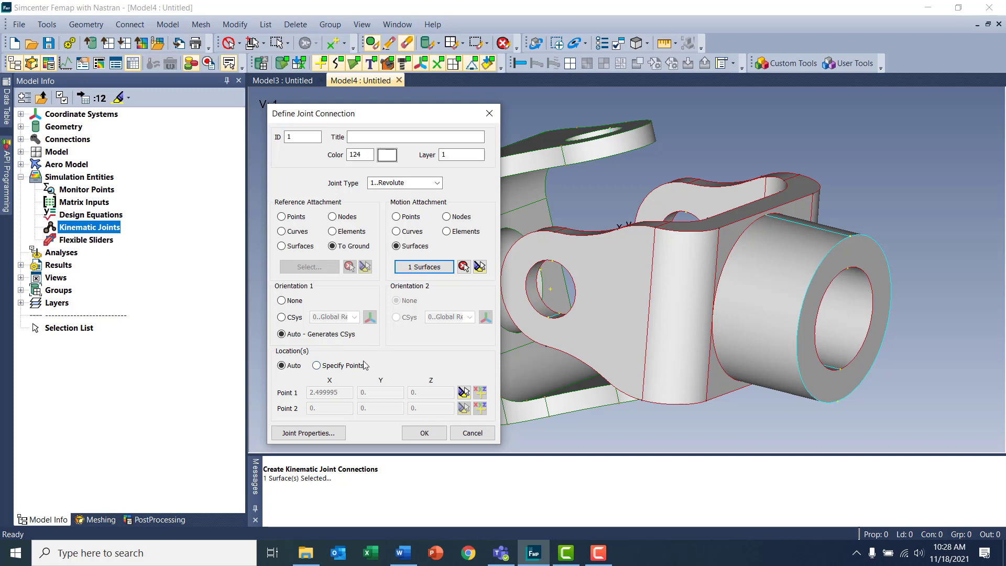
Review the joint's properties, including the From Surface expansion choices and the Nastran connection choices, keeping the defaults
click(314, 435)
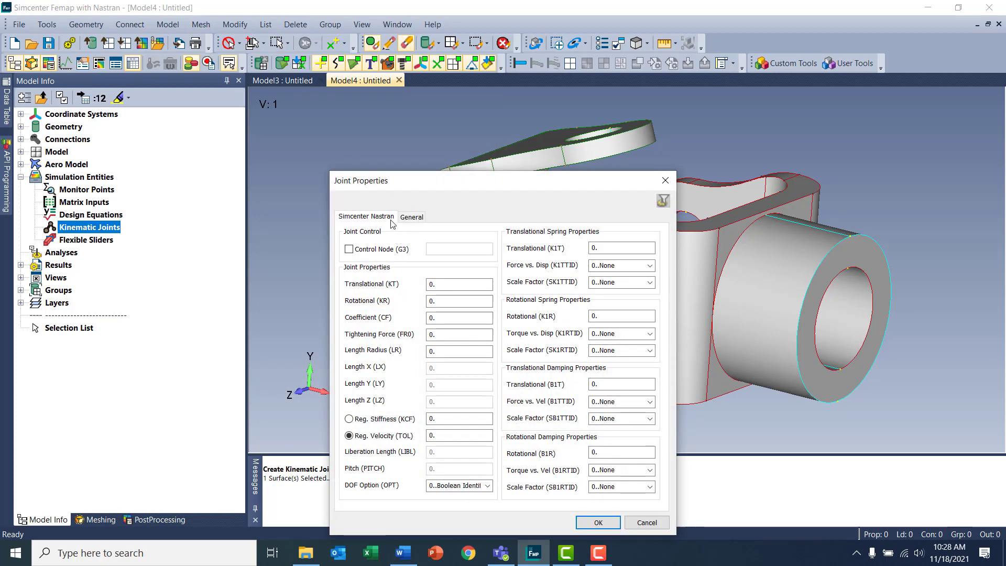
drag(448, 181, 438, 112)
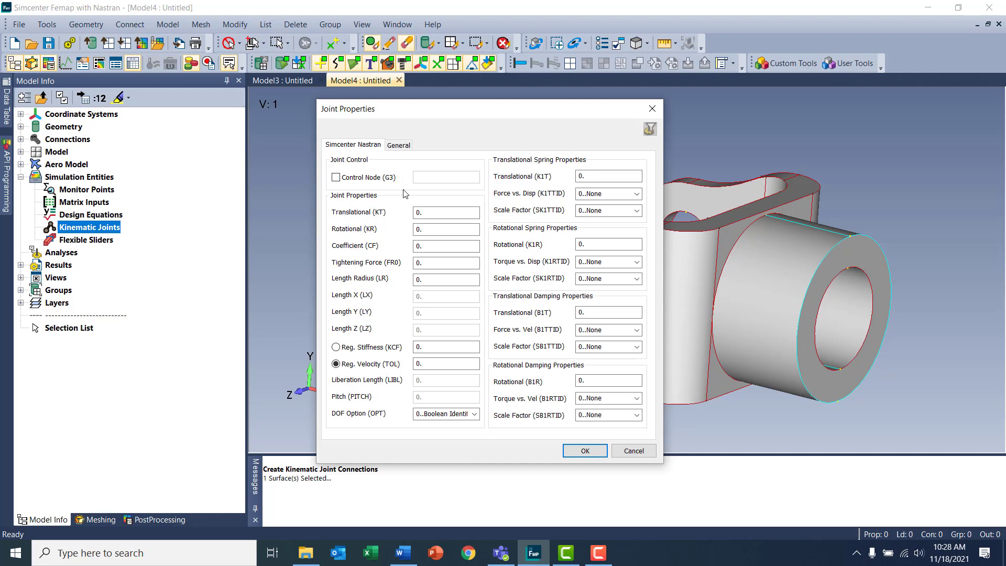
click(403, 147)
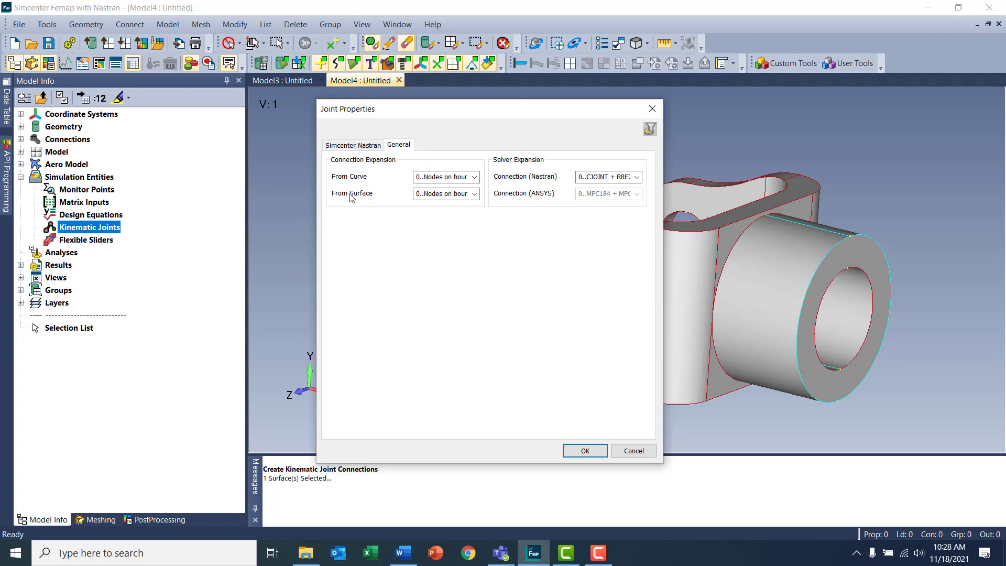
click(474, 193)
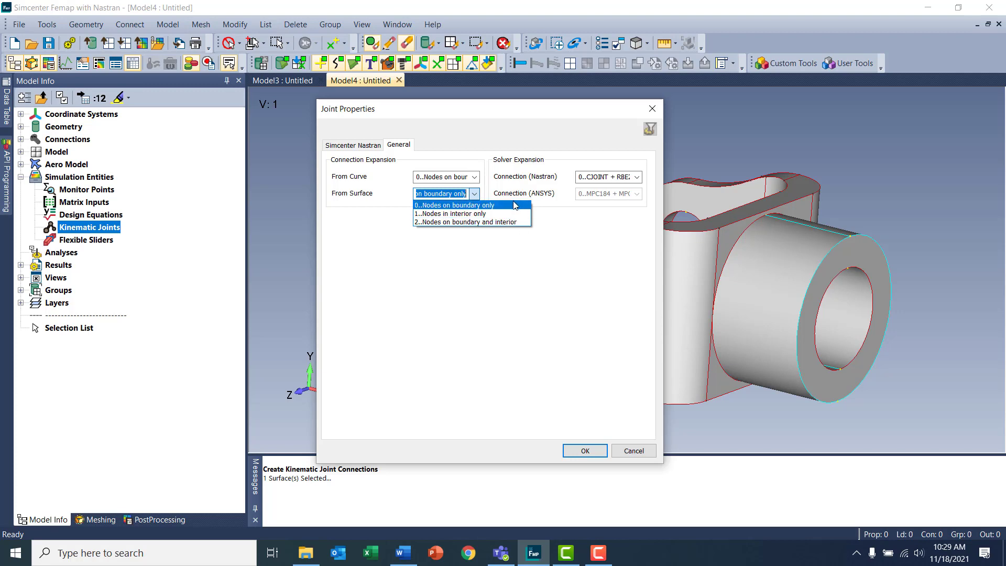
click(584, 139)
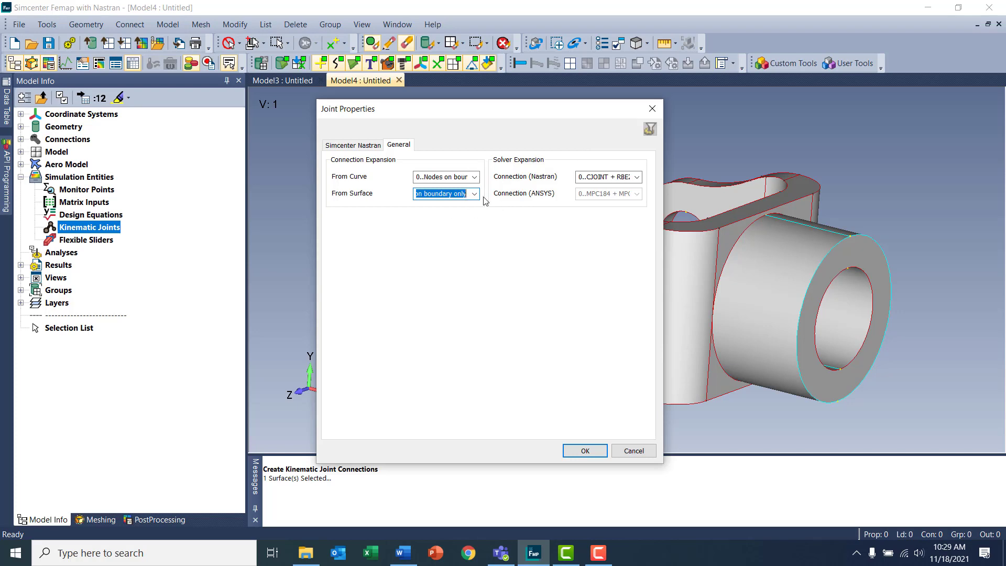
click(639, 179)
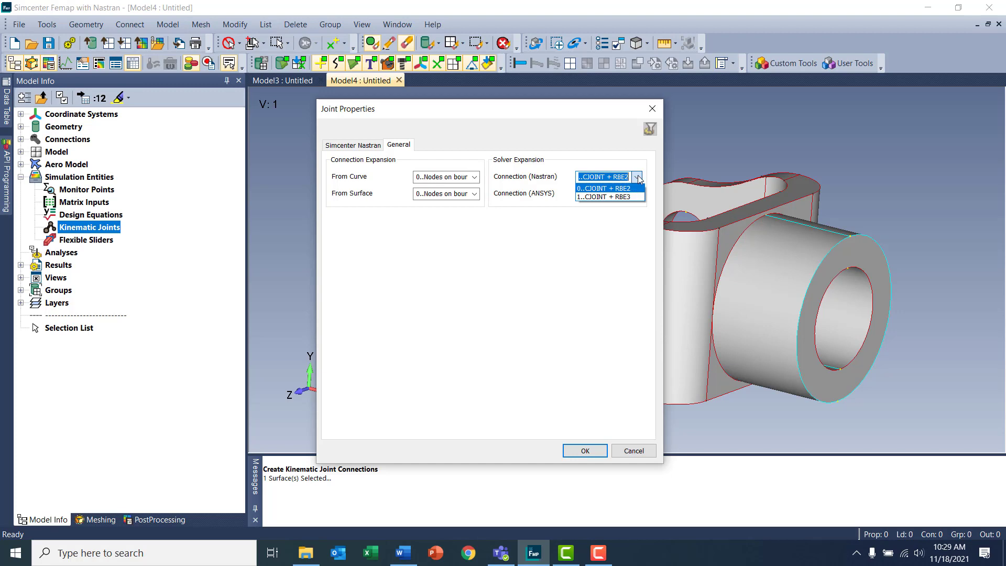
click(631, 158)
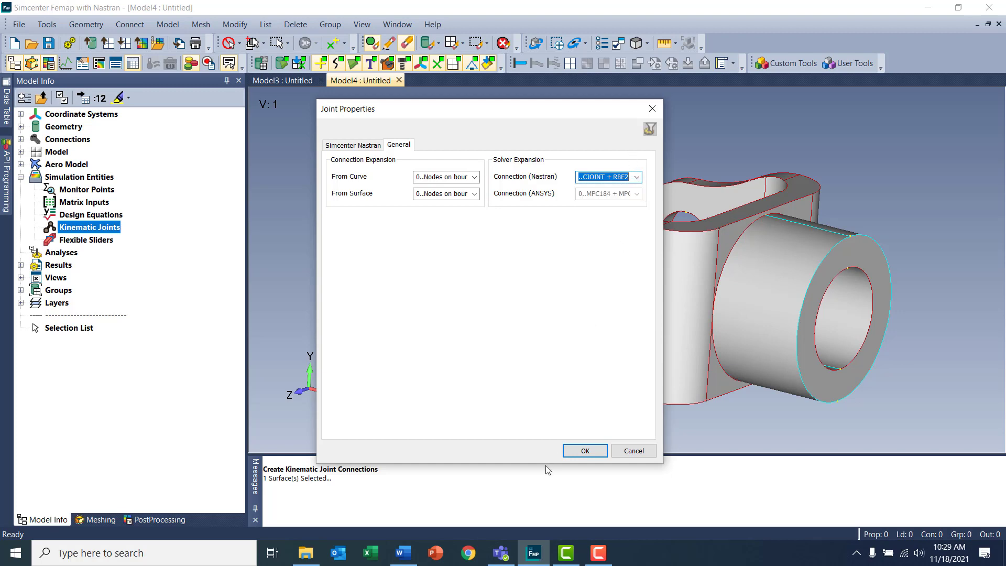
click(598, 452)
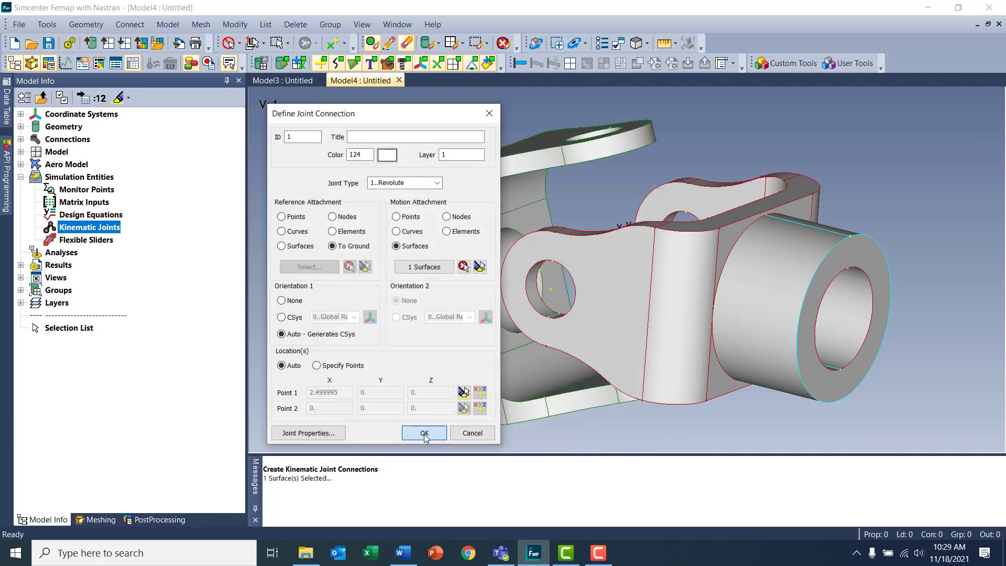
Create the revolute joint to ground with its automatically generated coordinate system
click(424, 433)
scroll(920, 356, up, 5)
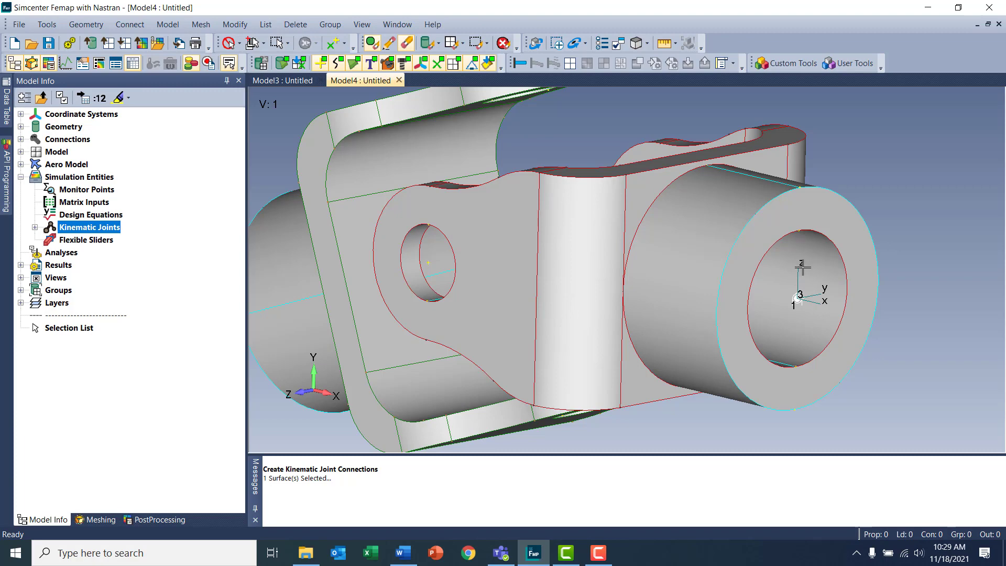
middle_drag(813, 289, 802, 303)
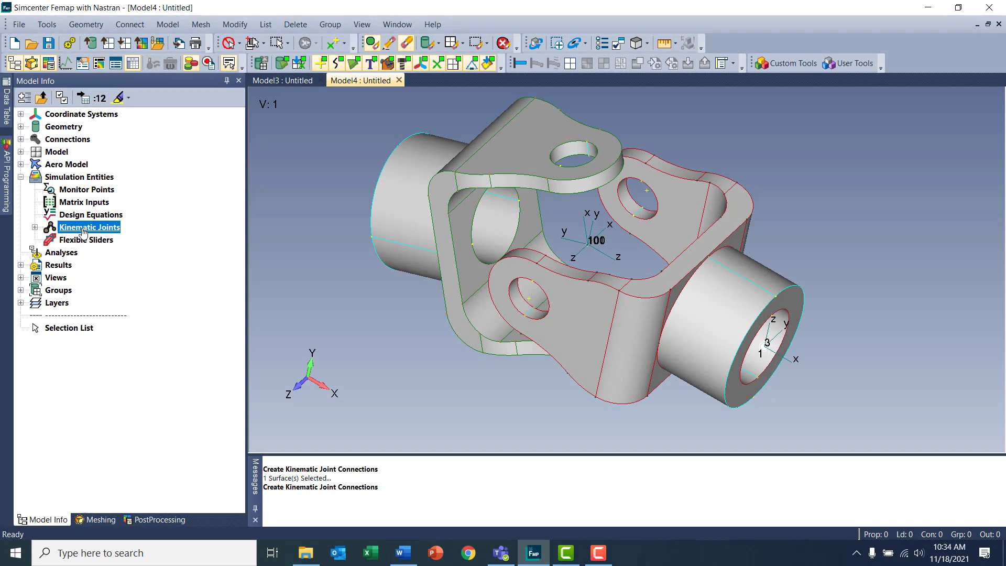
Start another kinematic joint connection and set its joint type to Universal
right_click(84, 229)
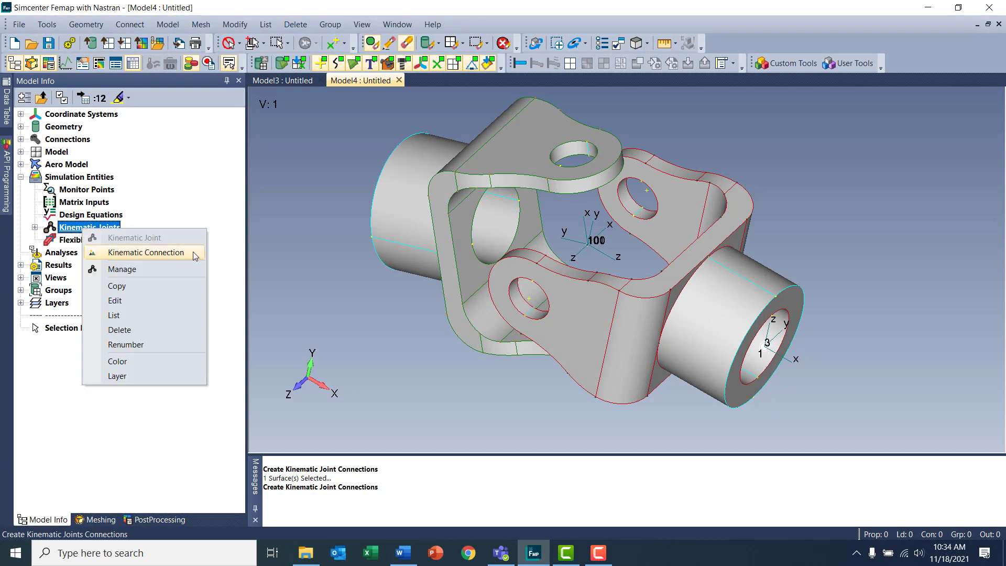
click(194, 253)
click(555, 274)
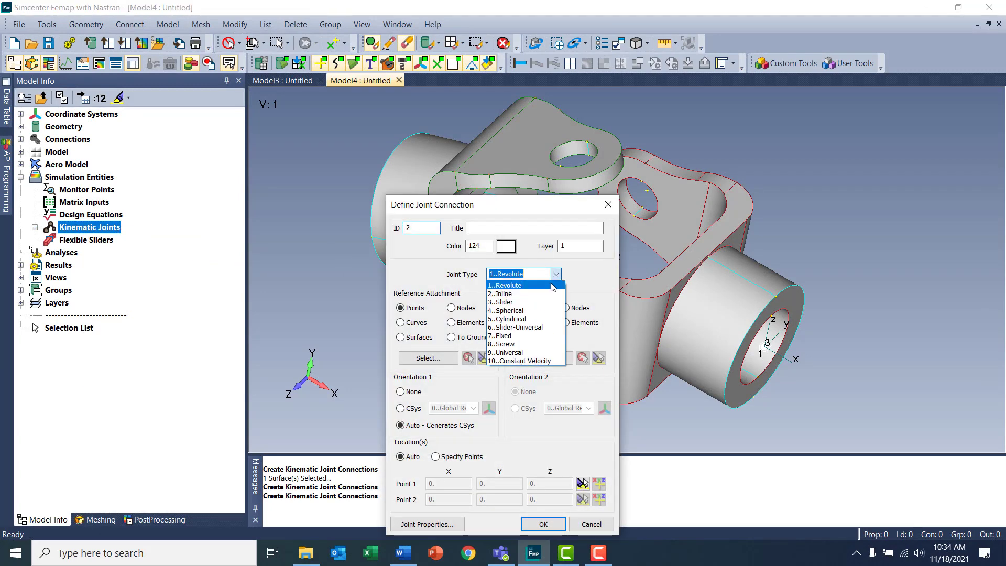
click(527, 353)
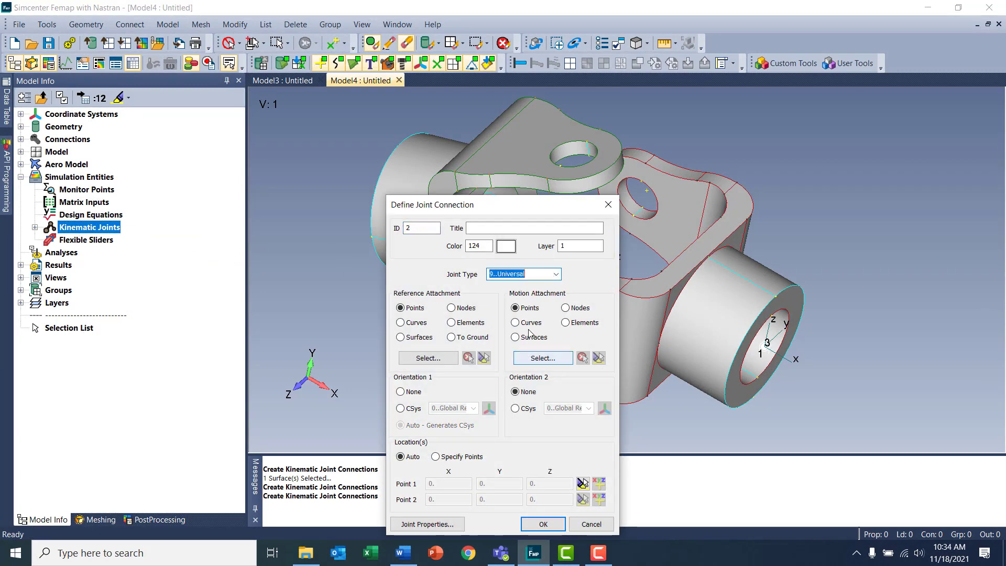
Attach the universal joint's reference side to the four inner surfaces of the two aligned pin holes in the red-edged yoke
click(417, 339)
click(427, 358)
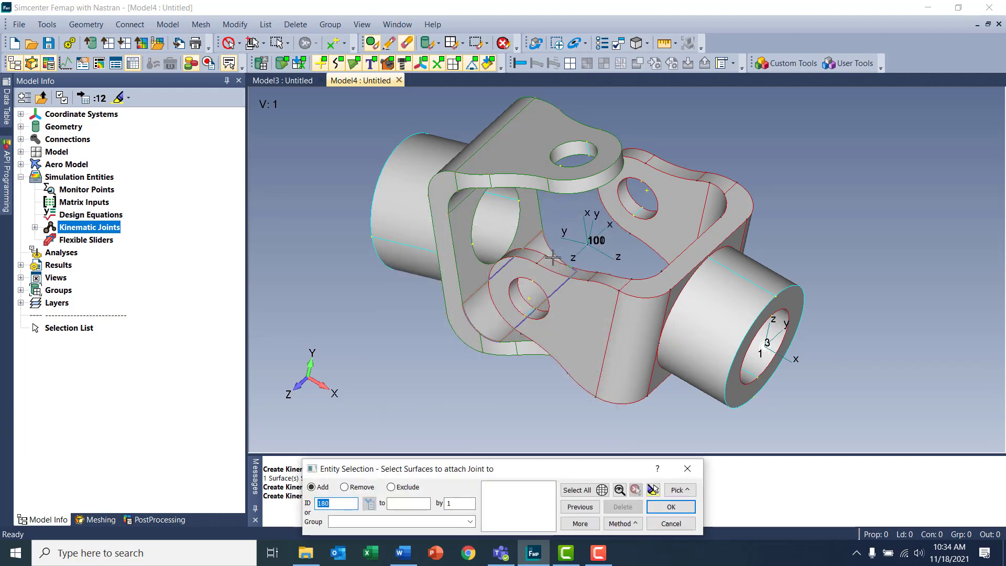
click(641, 213)
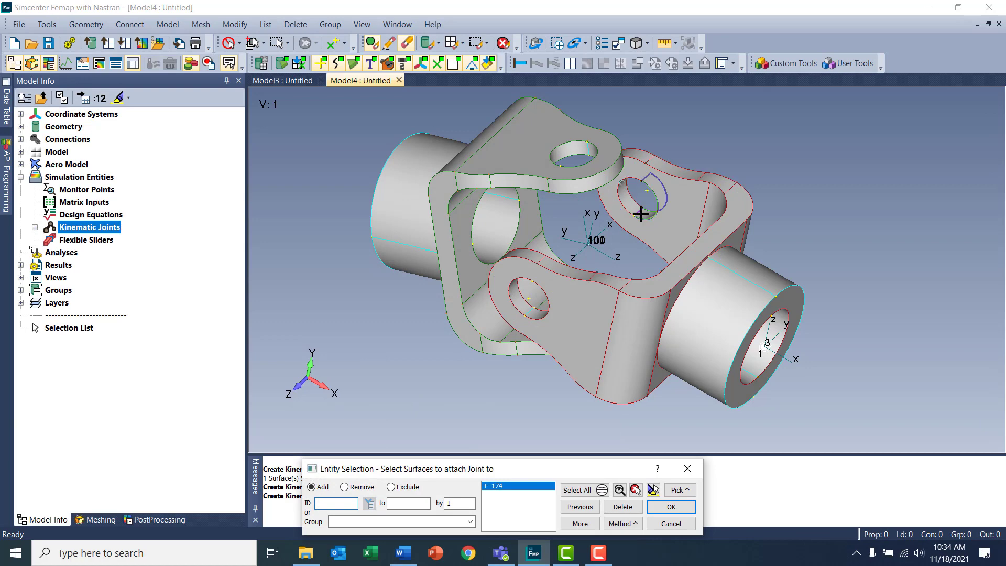
click(641, 214)
click(532, 313)
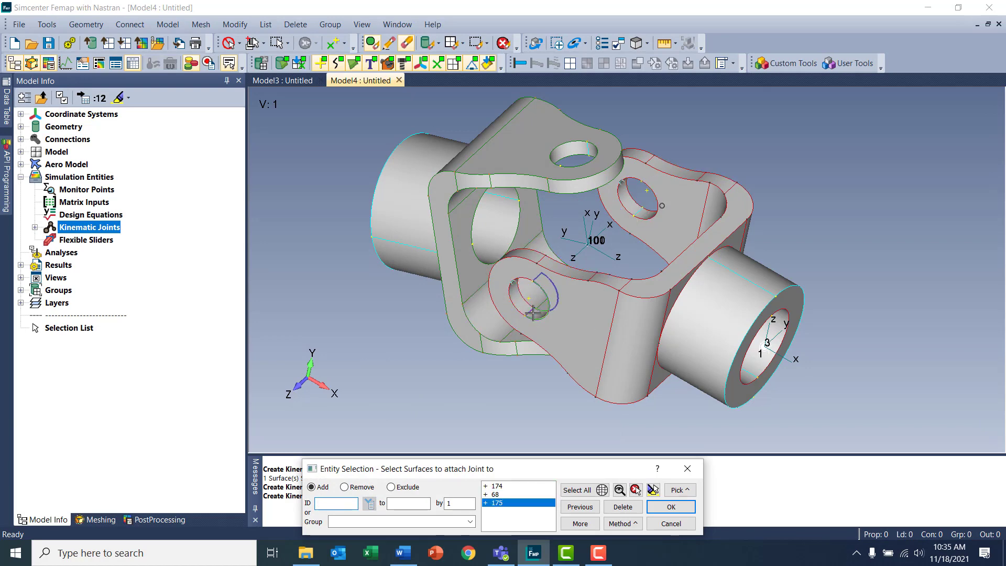
key(Return)
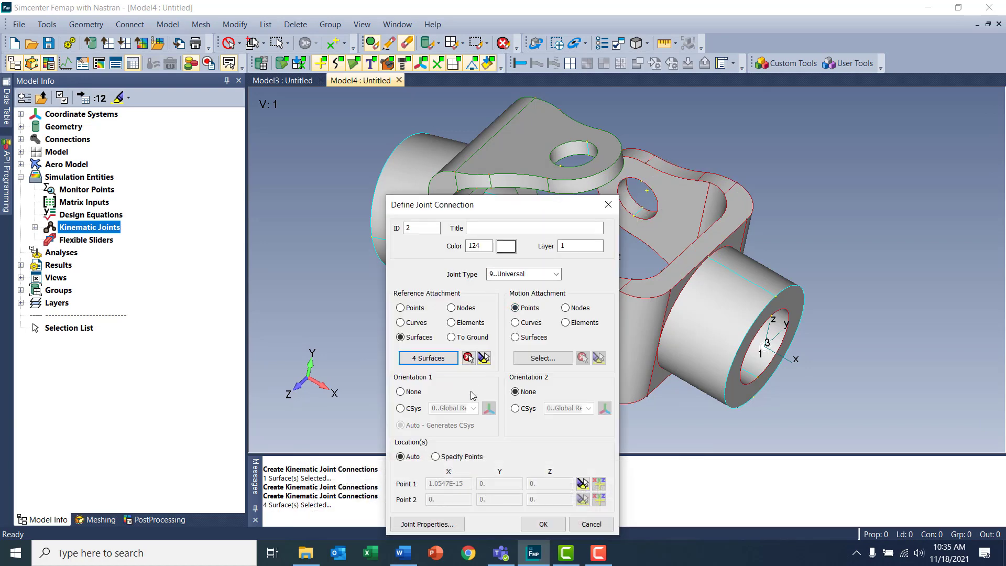
Set Orientation 1 to the rectangular coordinate system at the joint centre, hiding coordinate system 101 to tell the two apart
click(400, 409)
drag(351, 126, 358, 118)
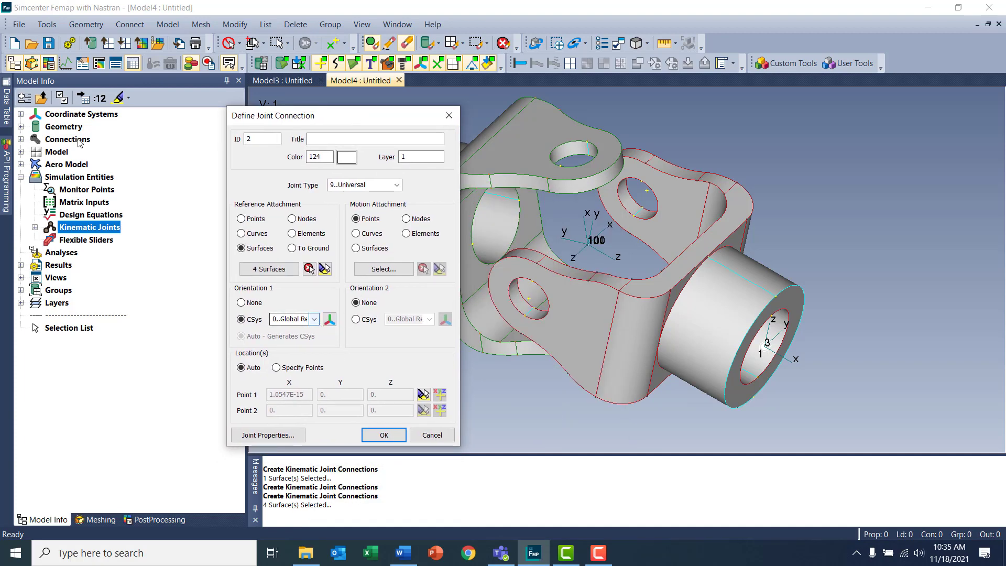
click(20, 113)
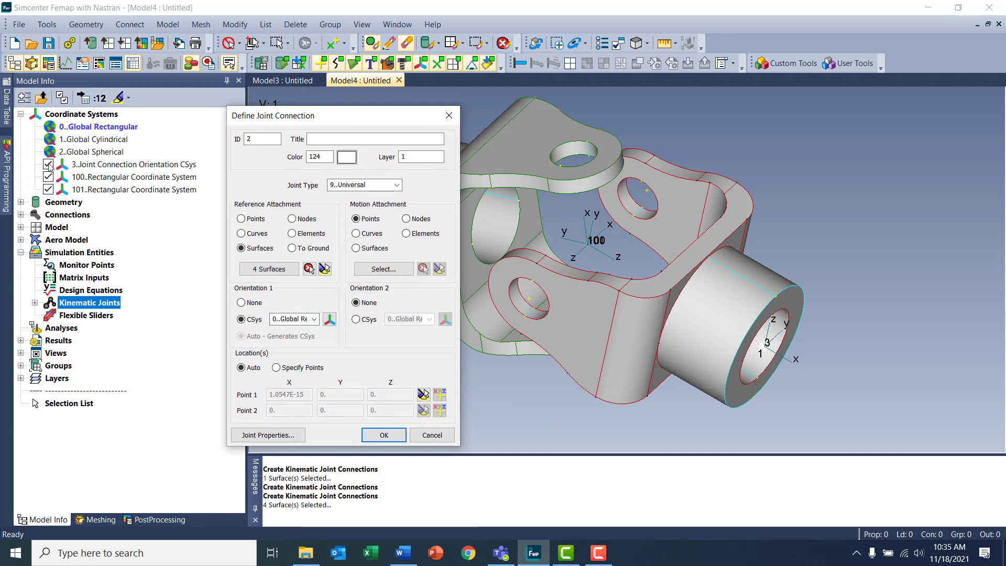
click(49, 189)
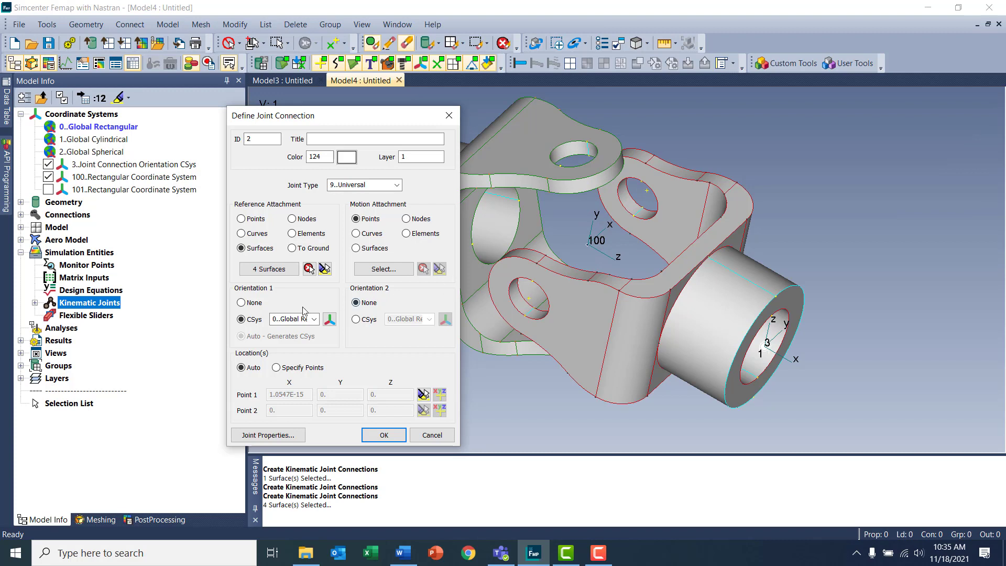
click(315, 319)
click(295, 370)
Attach the universal joint's motion side to the four inner surfaces of the two aligned pin holes in the green-edged yoke
click(357, 249)
click(383, 269)
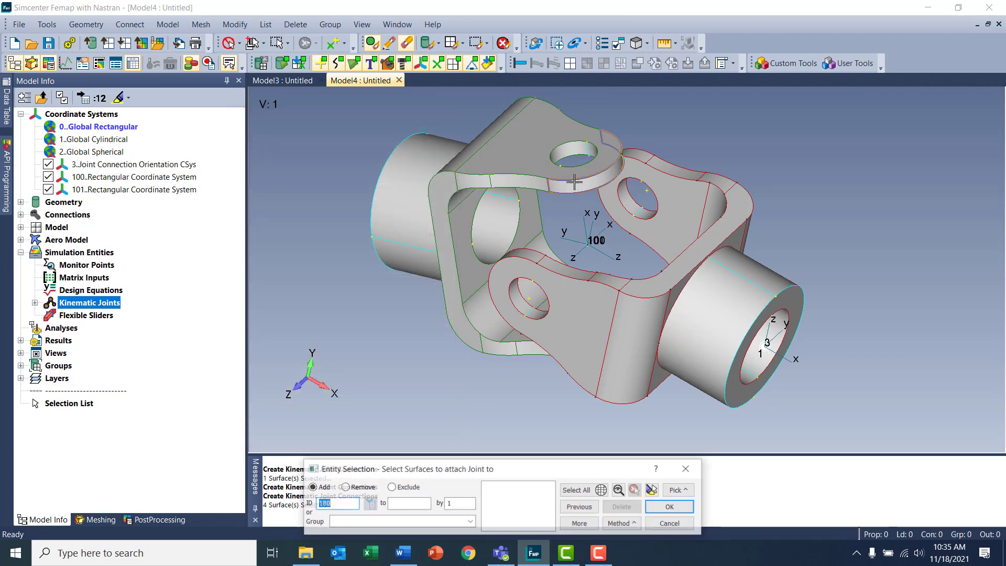
click(595, 154)
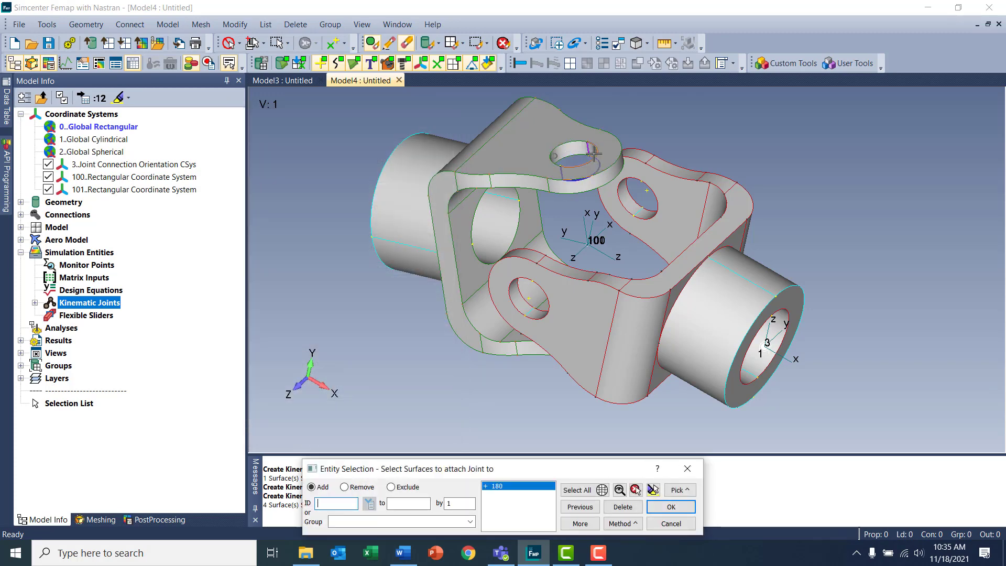
click(594, 153)
middle_drag(562, 238, 576, 291)
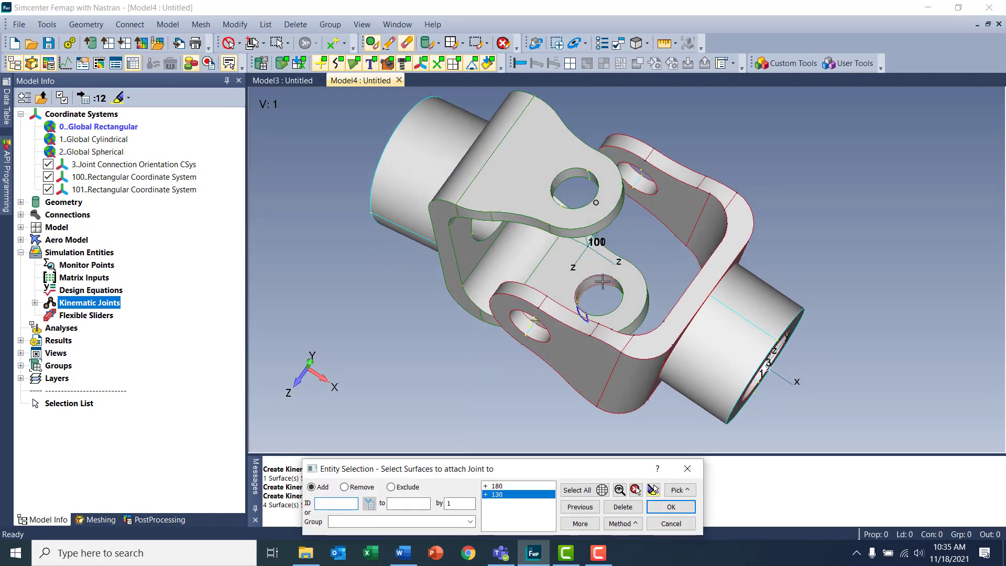
click(602, 282)
double_click(619, 283)
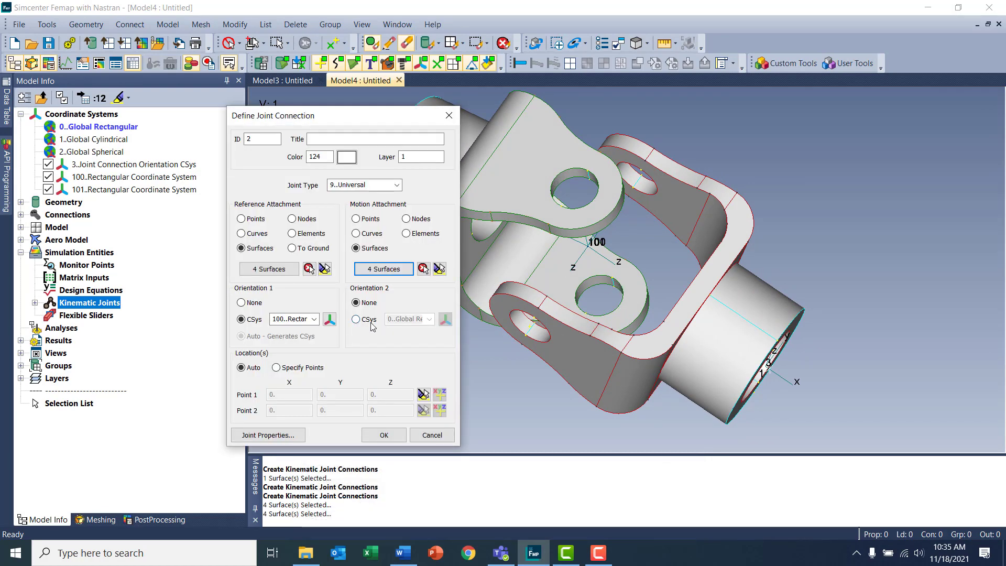
Set Orientation 2 to coordinate system 101 and create the universal joint
click(357, 319)
click(429, 319)
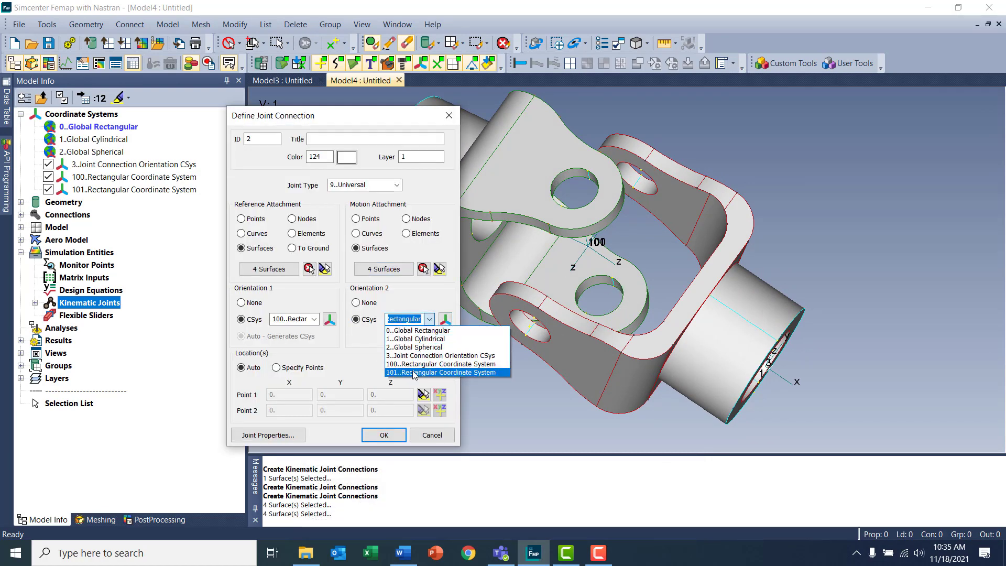
click(415, 373)
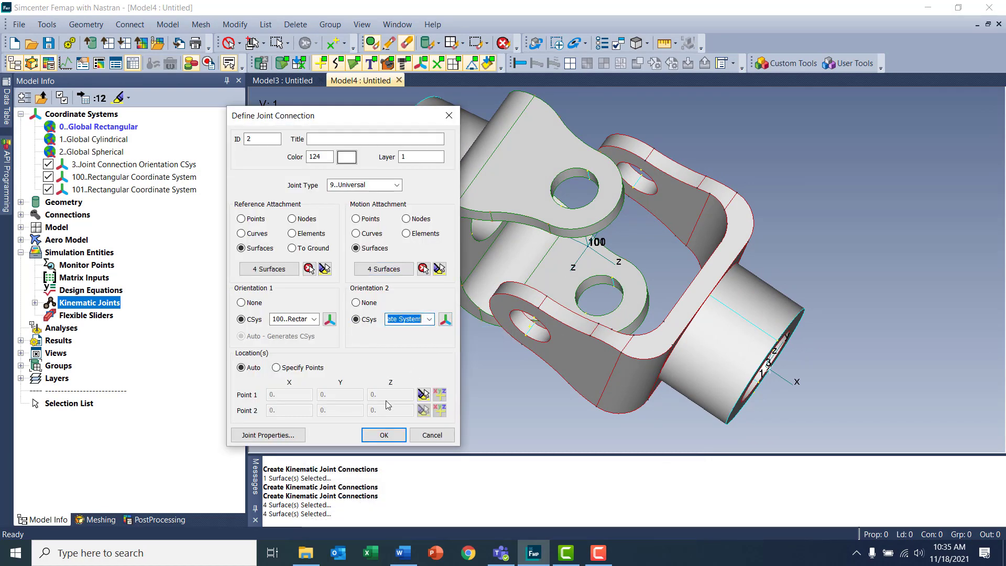
click(372, 436)
Start a kinematic driver load and create load set 1 without a title for it
middle_drag(591, 270, 588, 226)
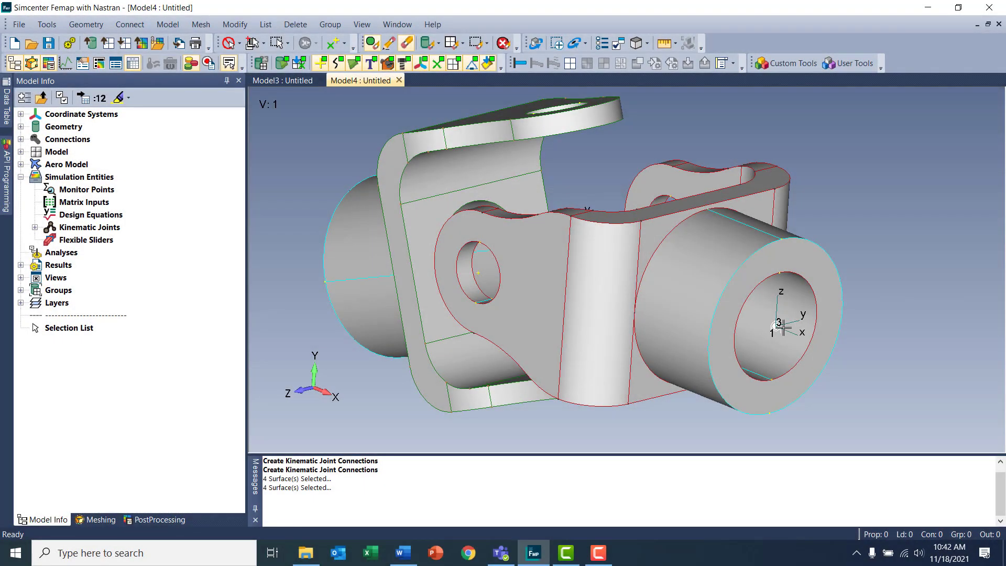
click(168, 24)
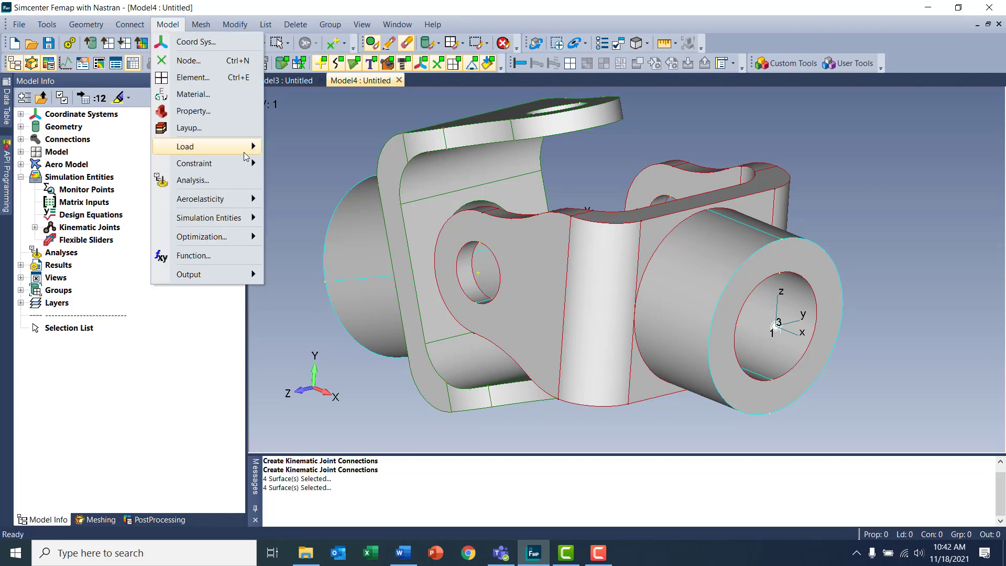
mouse_move(244, 146)
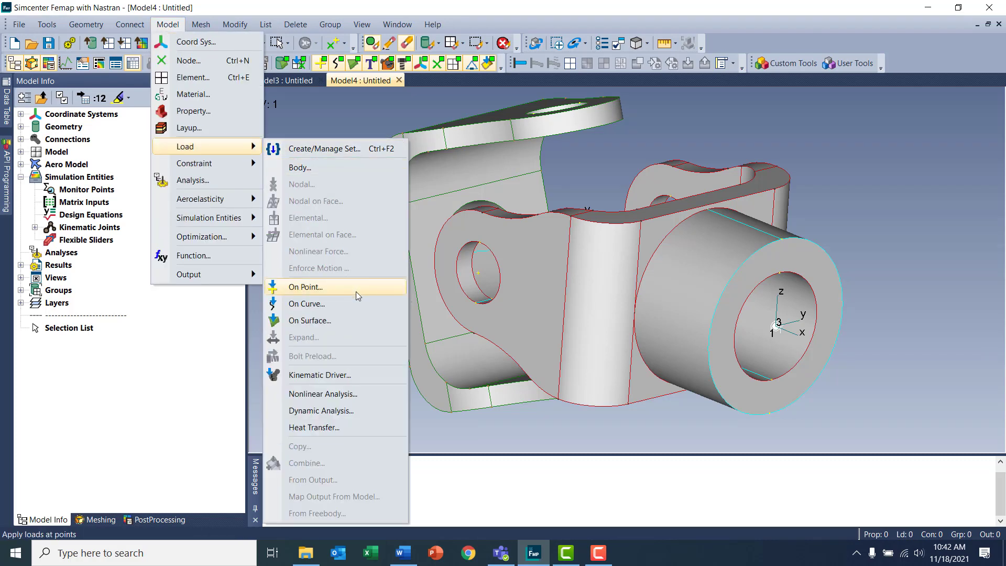
click(361, 374)
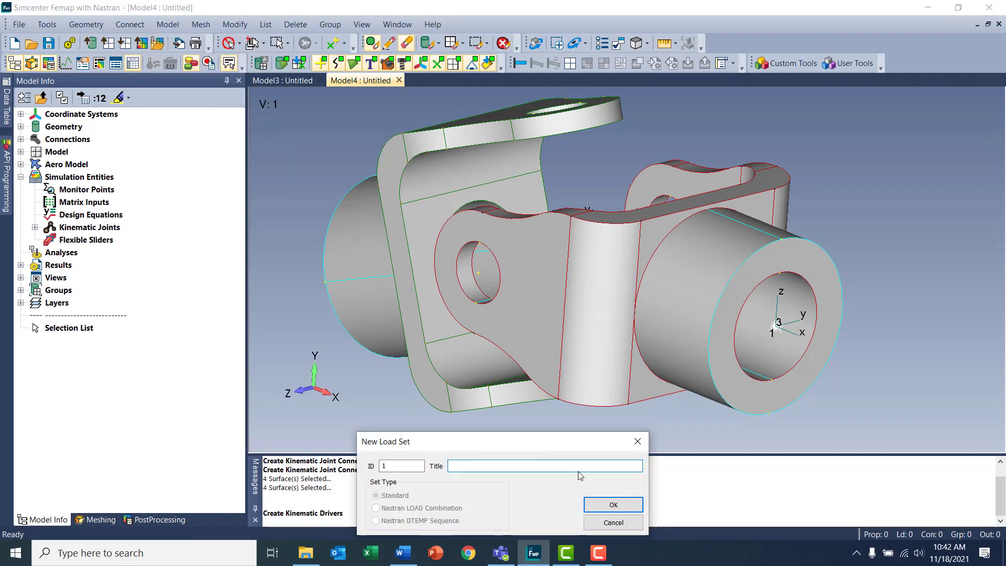
click(613, 505)
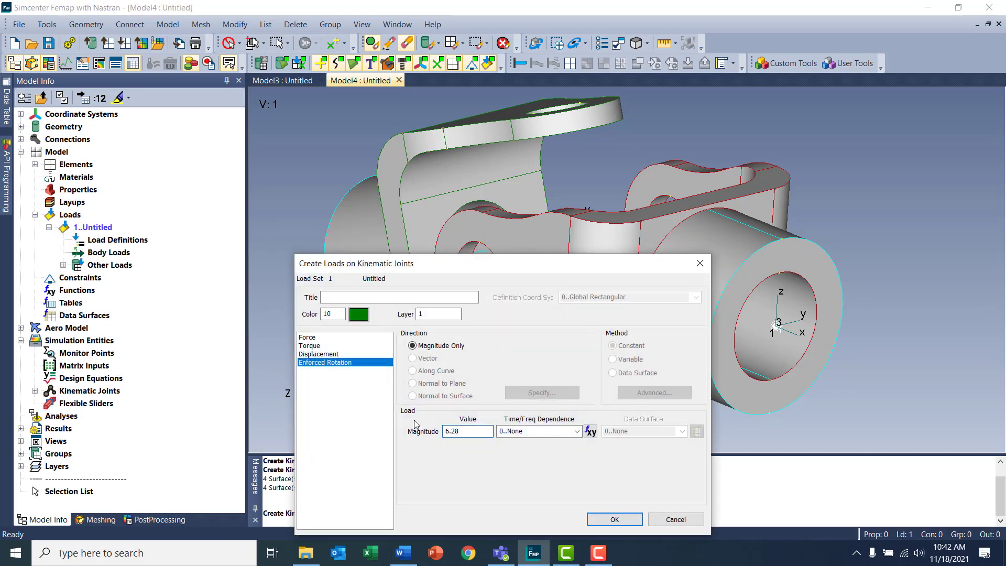
Apply an enforced rotation driver with magnitude 6.28 to the revolute joint in the red-edged yoke's shaft bore and finish creating drivers
click(615, 520)
click(775, 327)
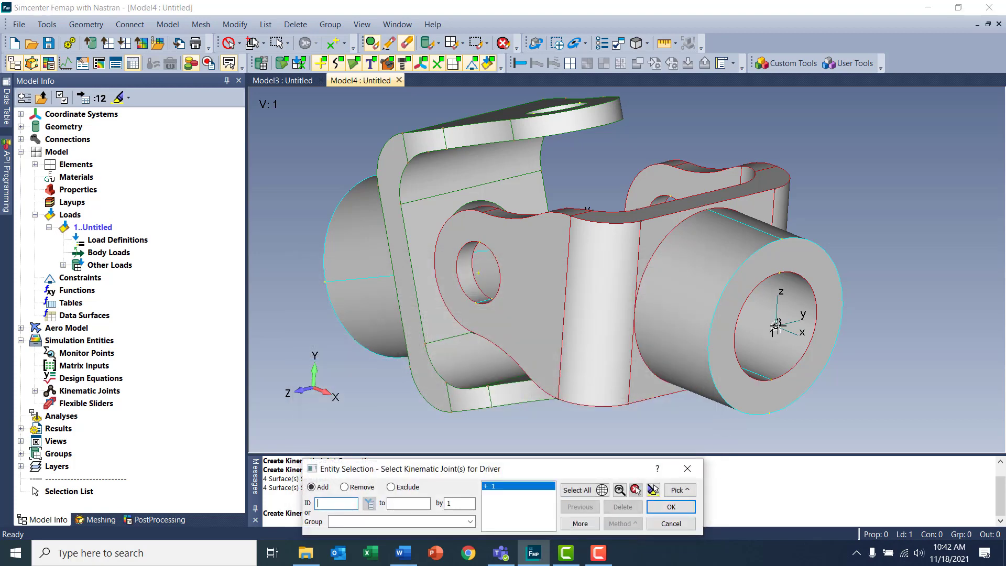
key(Return)
click(675, 519)
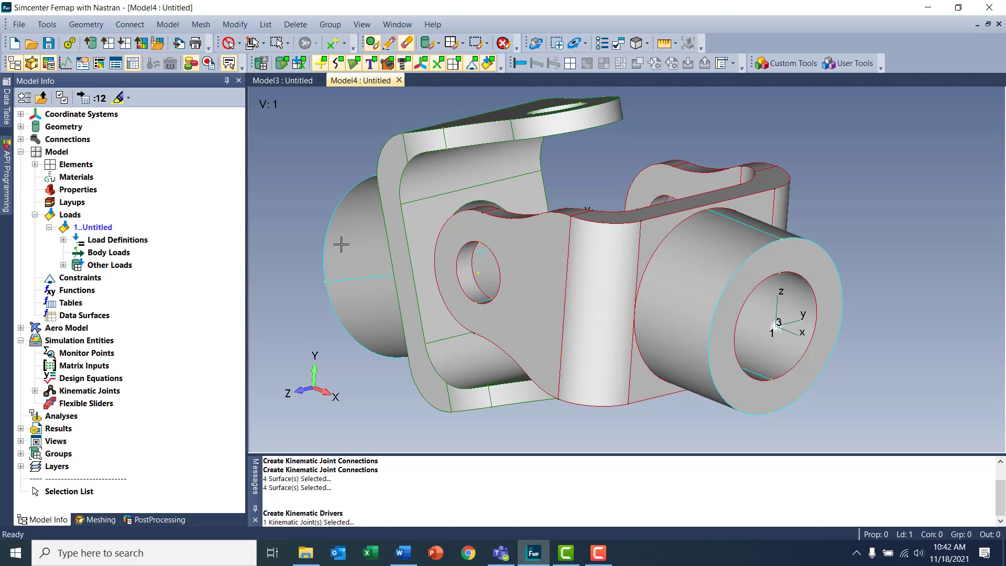
List the kinematic joints defined in the model tree
double_click(93, 391)
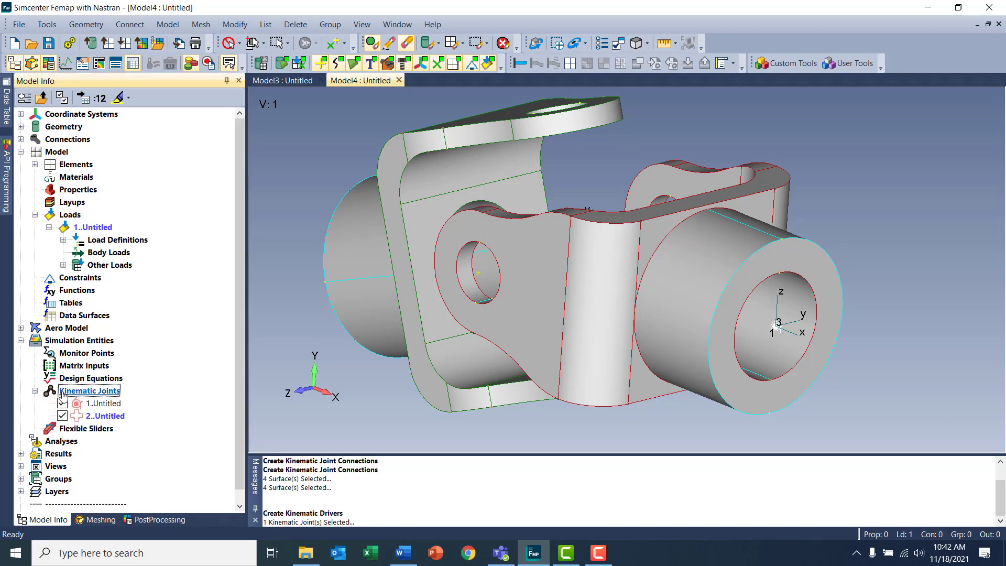
middle_drag(395, 268, 843, 302)
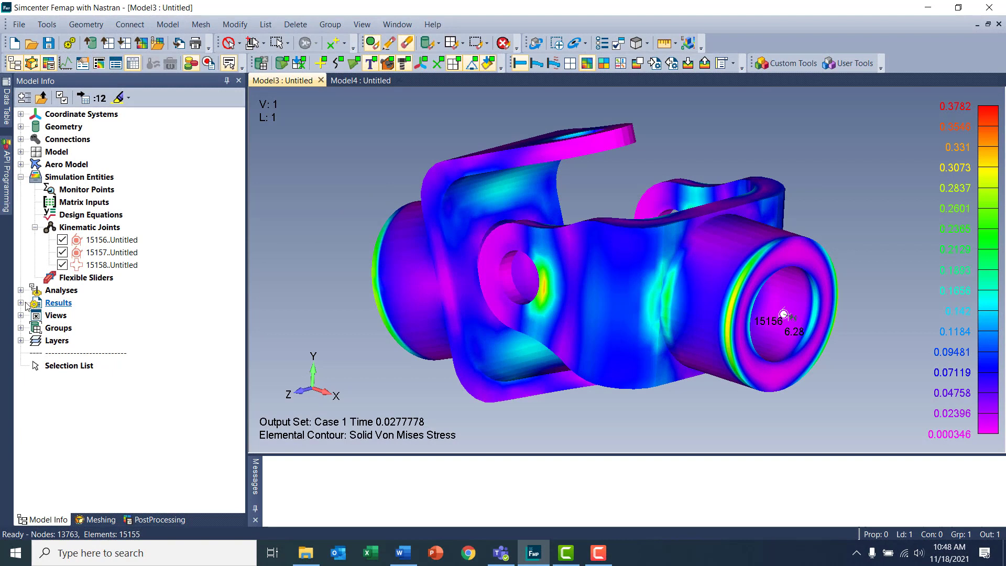
Animate the Simcenter Nastran Multi-Step NL KIN analysis study from the solved model's results
click(20, 303)
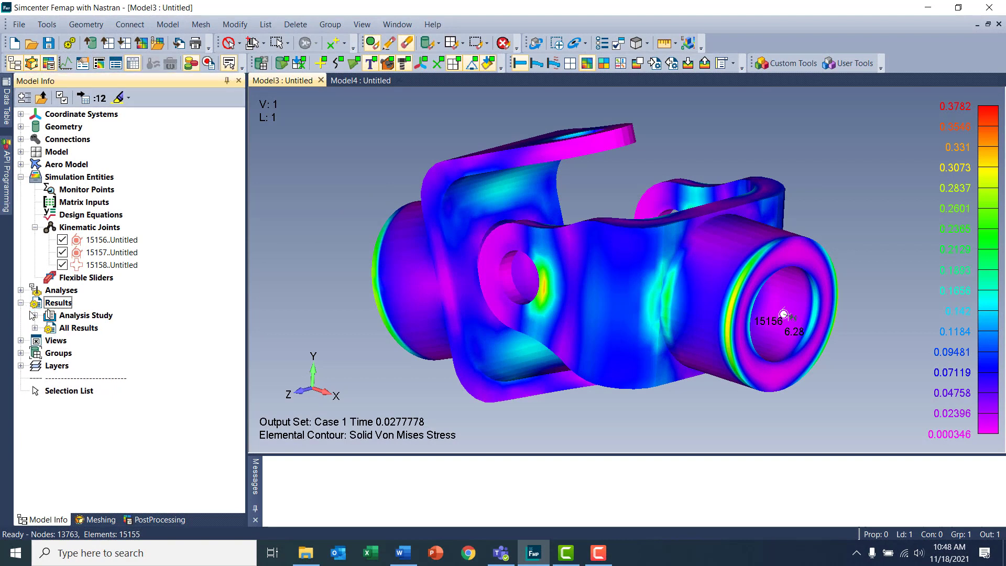
click(34, 315)
right_click(92, 330)
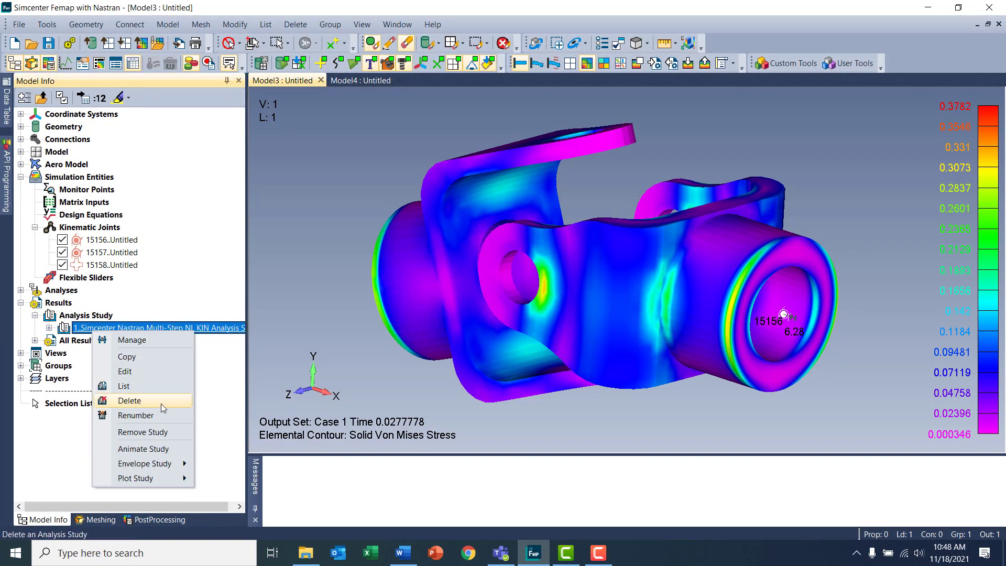
click(157, 447)
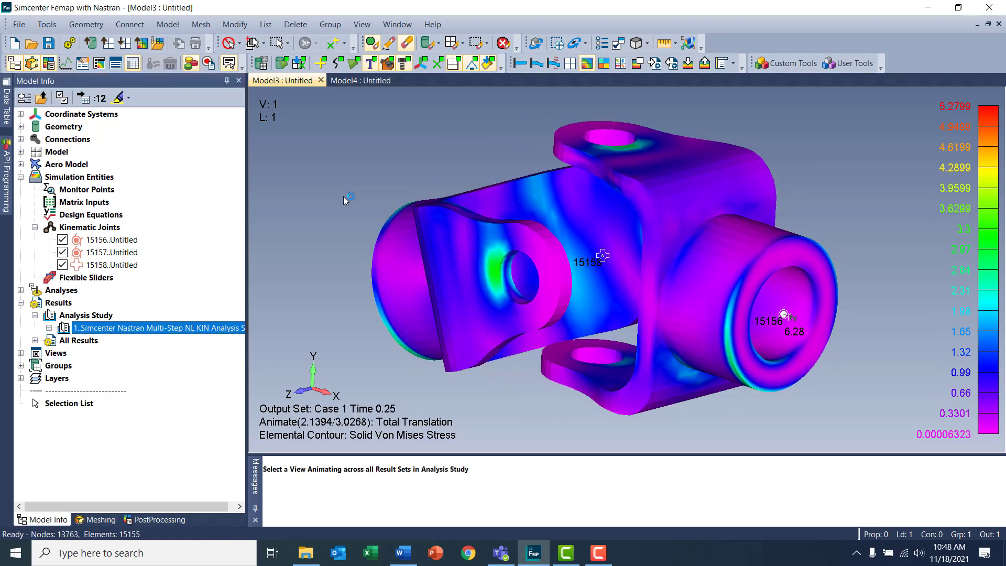